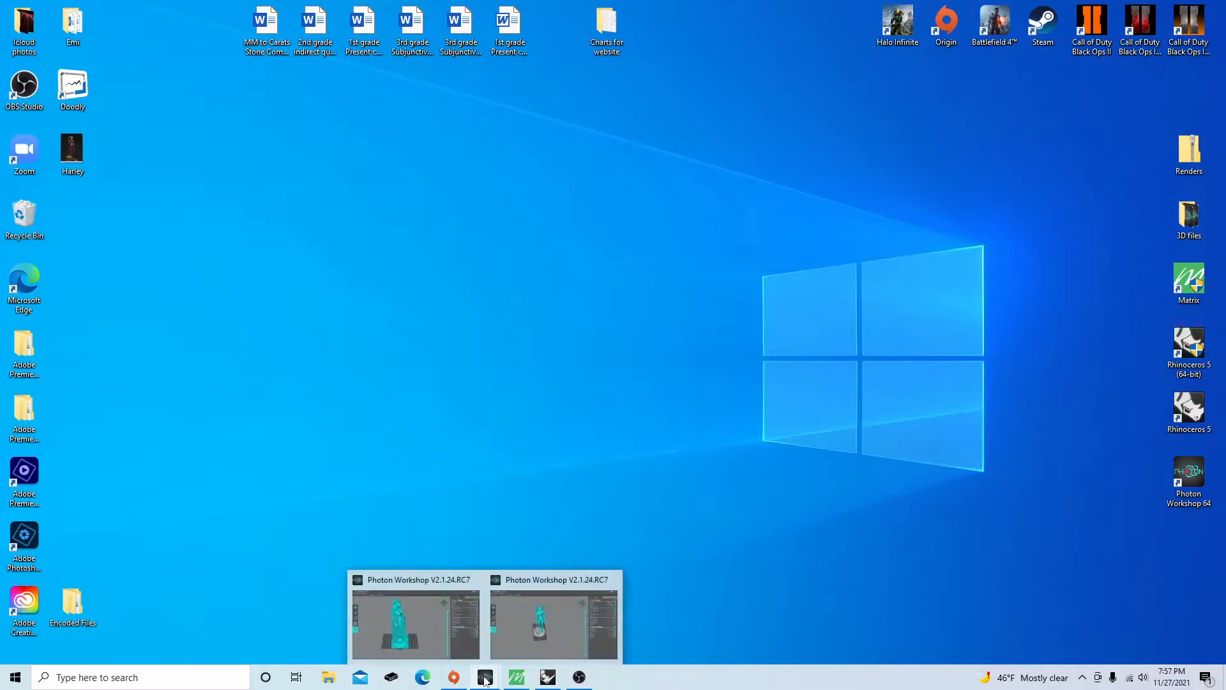
Examine the unsupported Harley Quinn figurine in the second Photon Workshop window from front and back, including the feet, hammer and base.
left_click(433, 627)
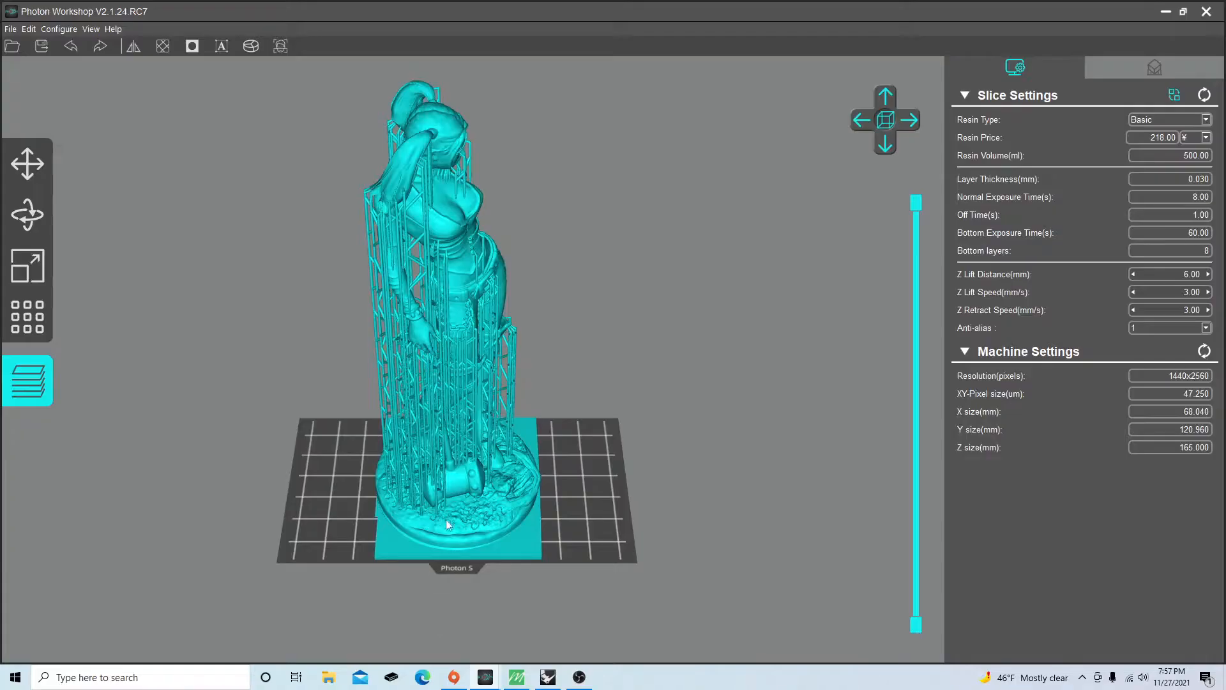
mouse_move(495, 685)
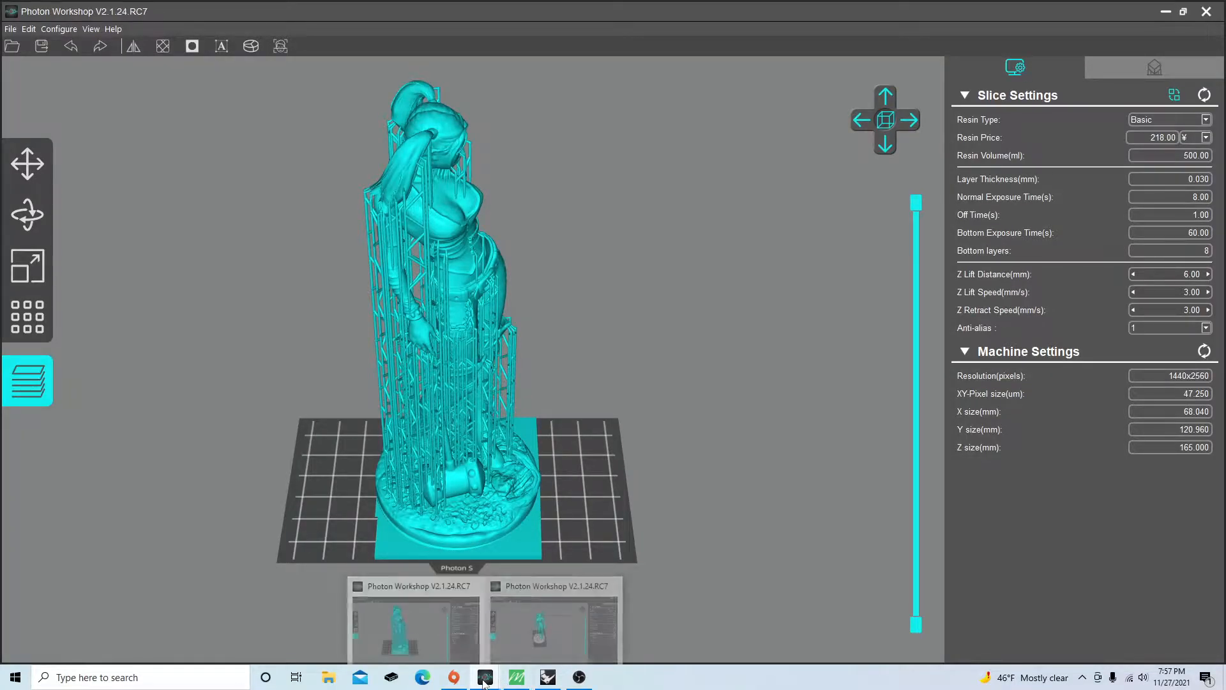
left_click(529, 640)
left_click_drag(547, 498, 570, 245)
right_click_drag(567, 215, 503, 508)
scroll(540, 244, "up", 5)
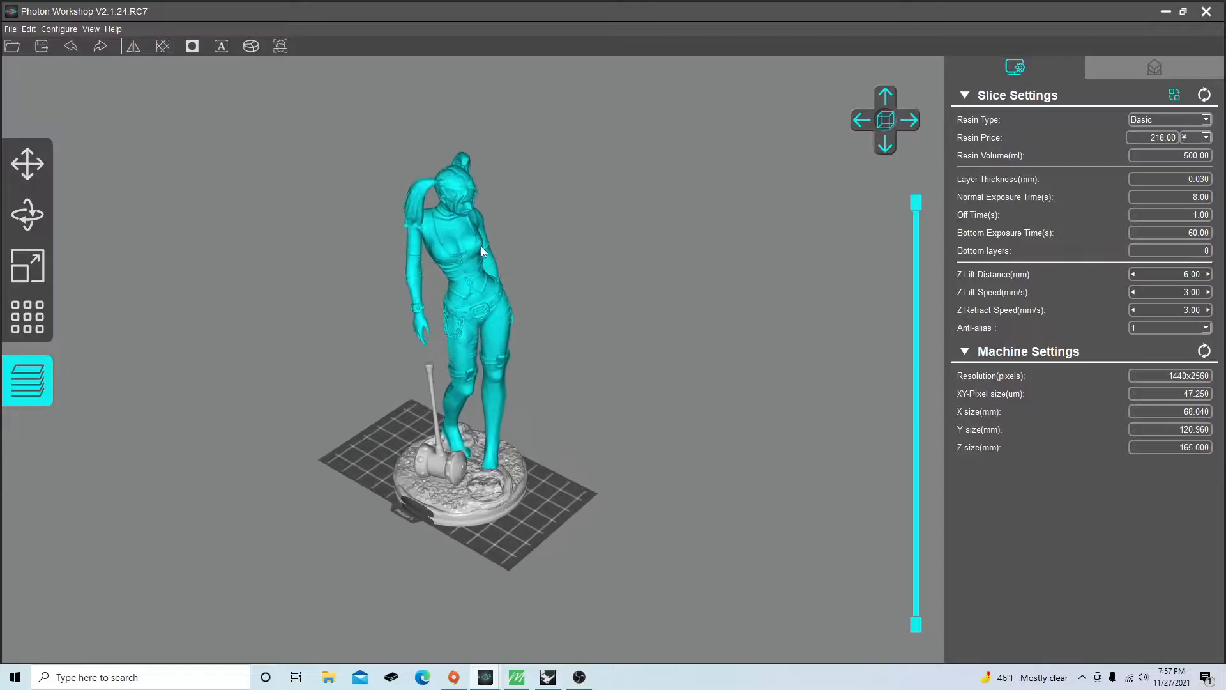
left_click_drag(598, 419, 566, 393)
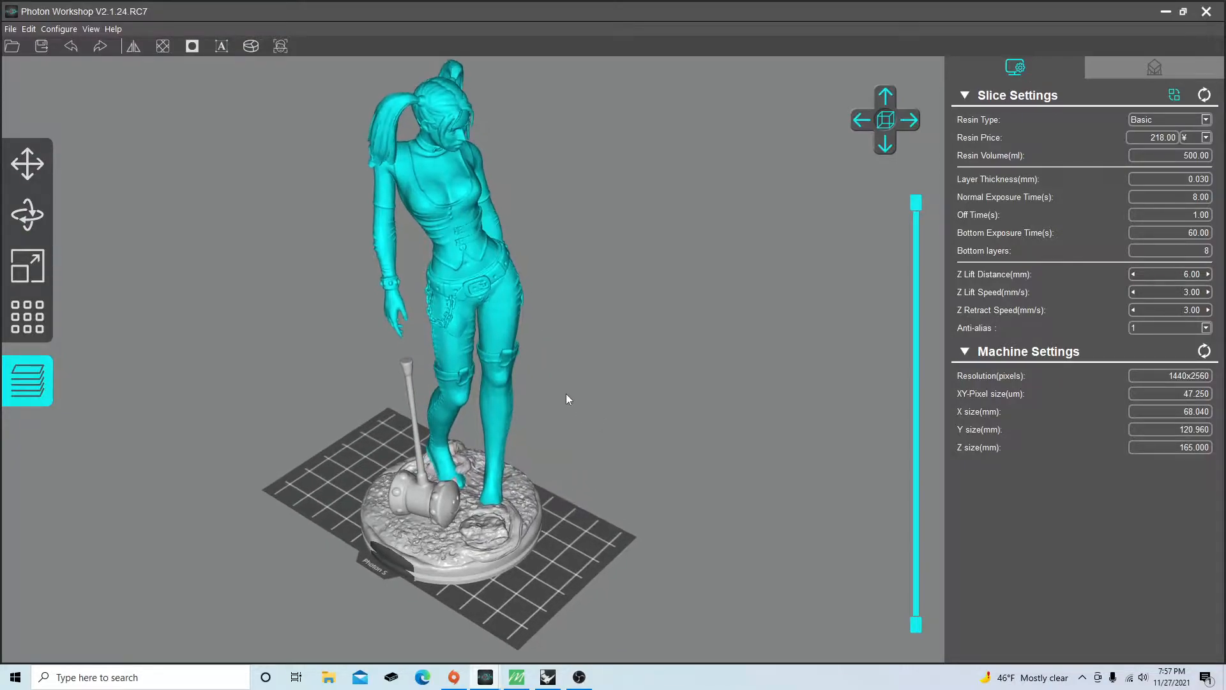
left_click_drag(593, 447, 414, 523)
scroll(423, 443, "up", 5)
scroll(423, 443, "up", 3)
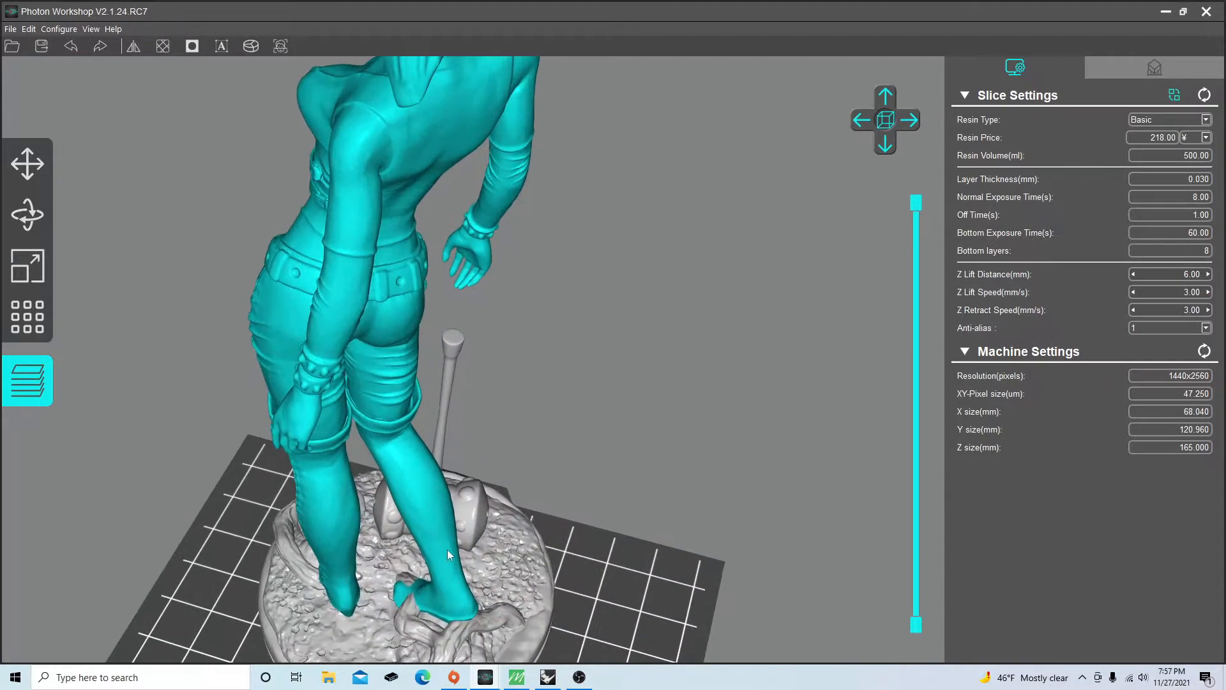
left_click_drag(490, 466, 584, 496)
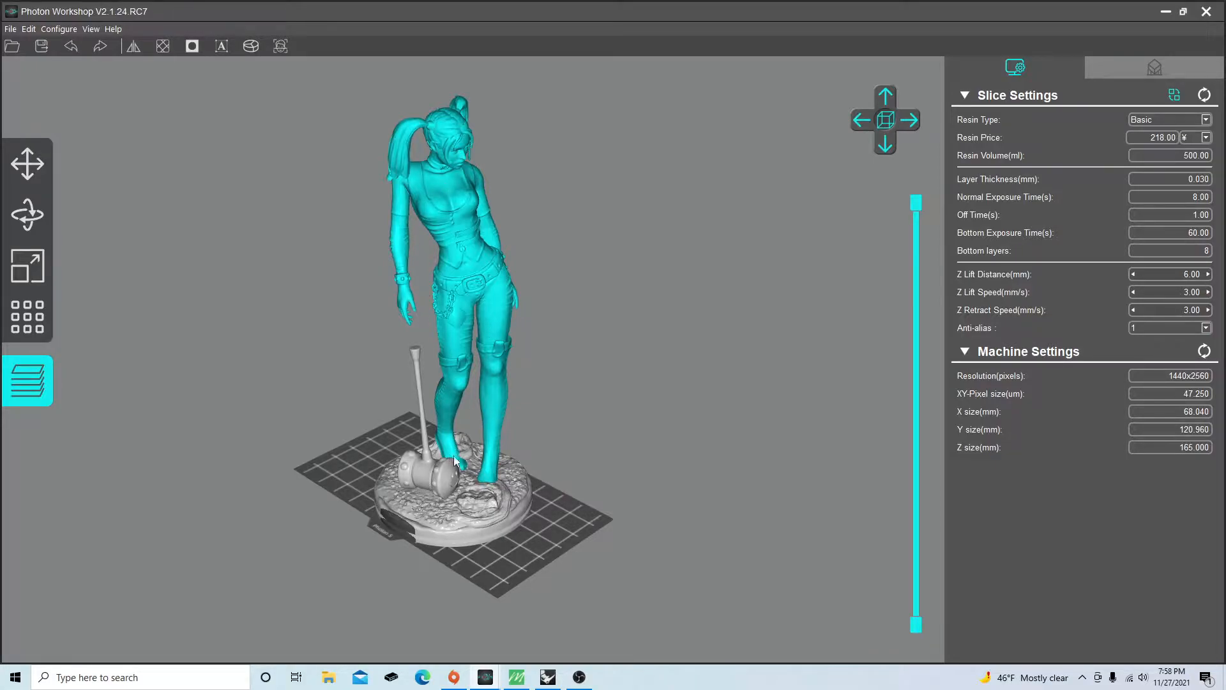
Move the figure off its mounting spot on the base, mainly along Y, to about X -5.47 mm, Y 15.58 mm.
left_click(45, 168)
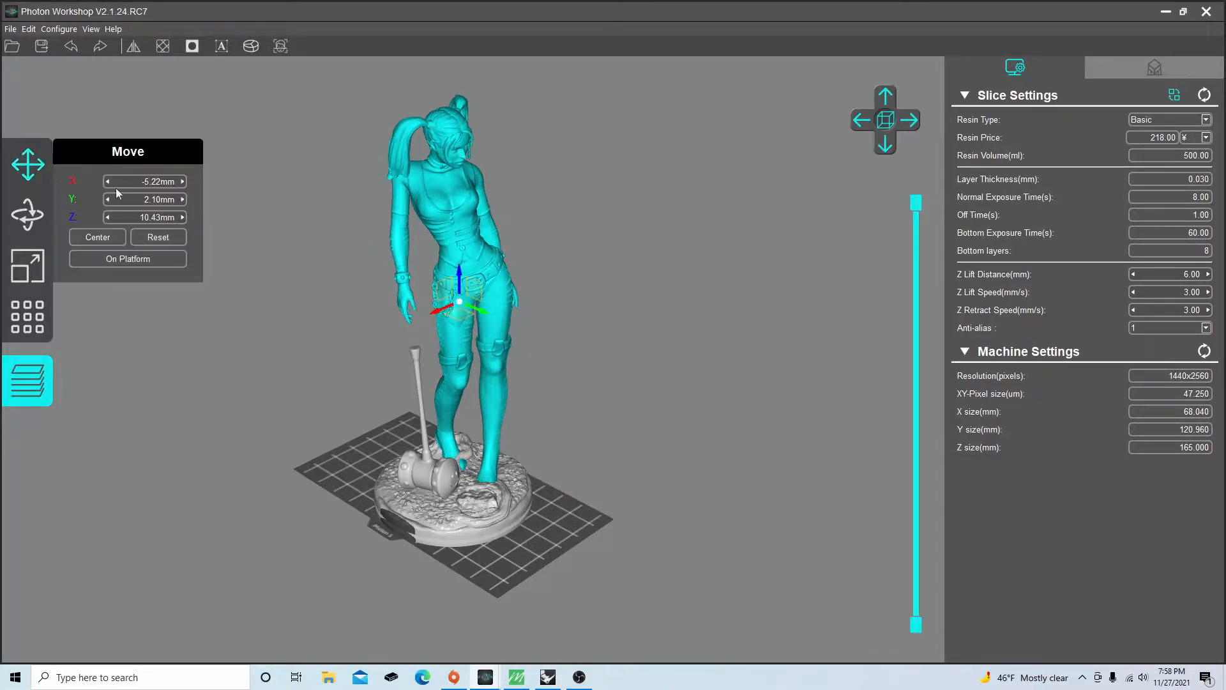
left_click_drag(481, 313, 545, 310)
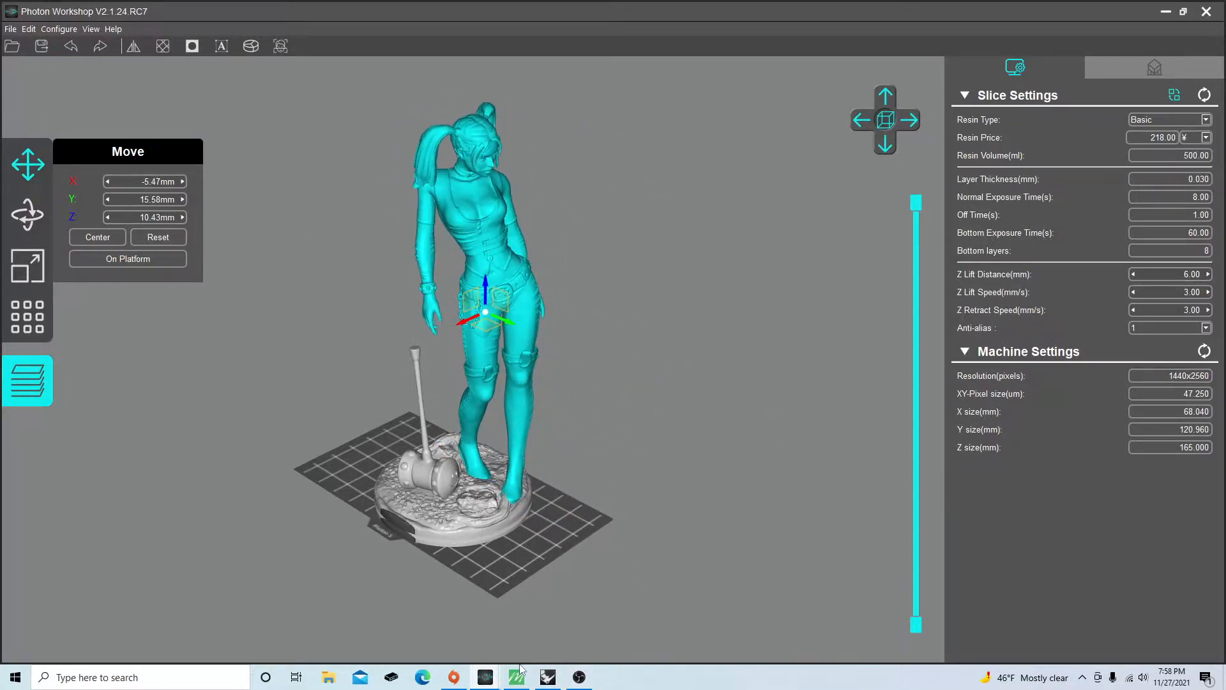
Switch to the Photon Workshop window with the supported figurine and examine the supports around its back and arms.
mouse_move(485, 676)
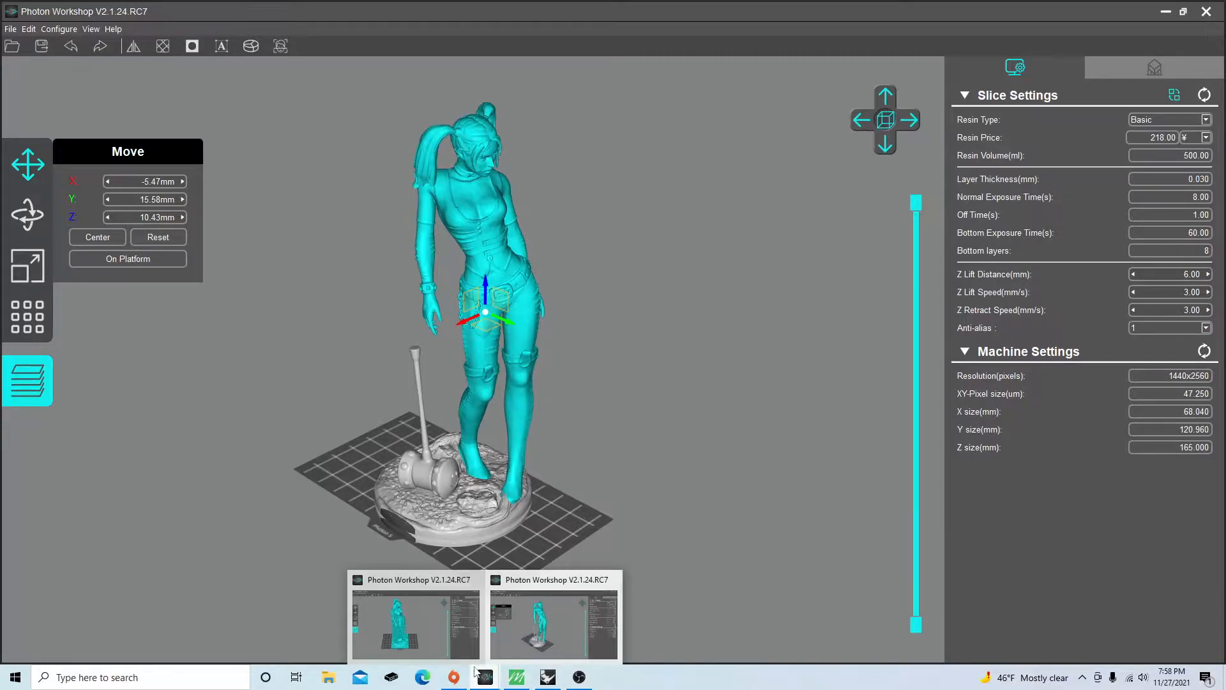
left_click(428, 624)
left_click_drag(459, 562, 477, 382)
left_click_drag(602, 236, 496, 392)
scroll(551, 356, "up", 5)
scroll(569, 363, "down", 2)
scroll(575, 386, "up", 1)
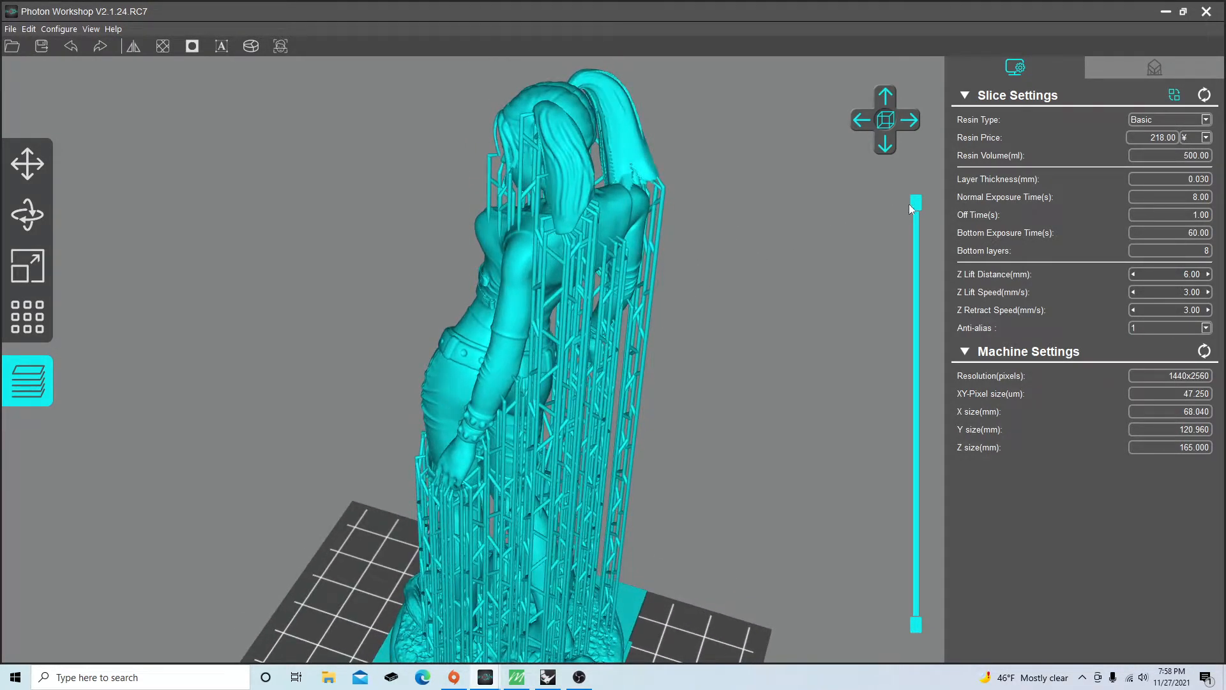
Lower the layer preview of the supported figurine to head and neck height to inspect the cross-section.
left_click_drag(917, 204, 895, 257)
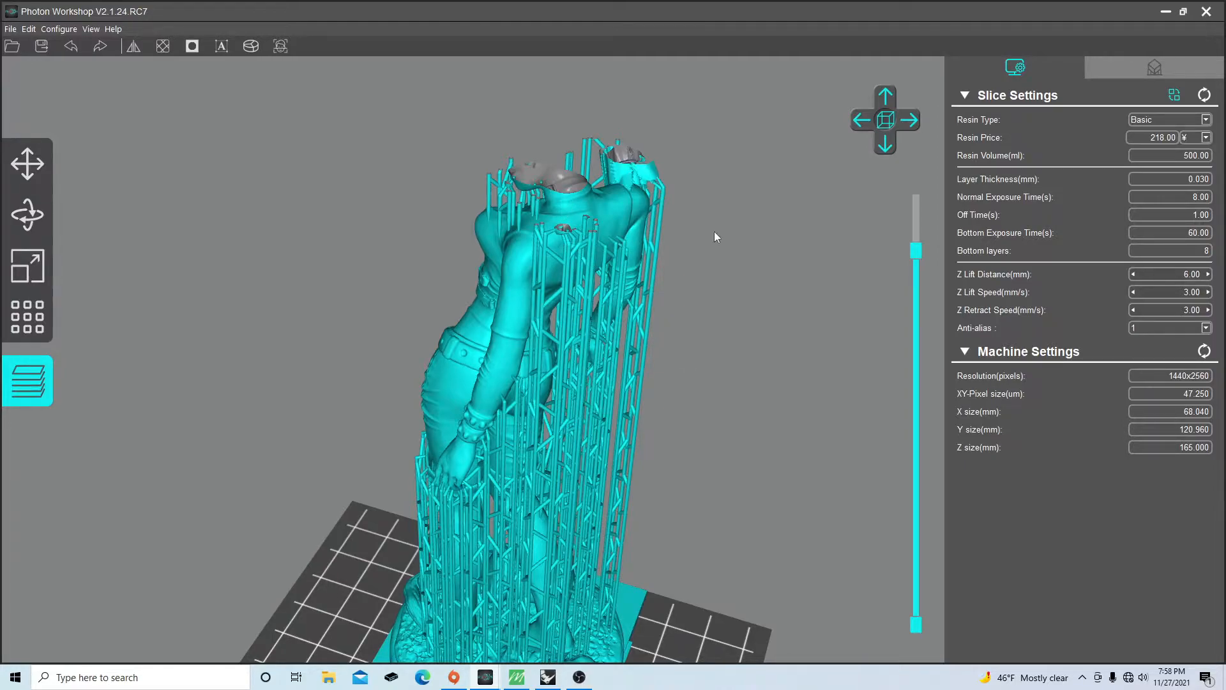
mouse_move(919, 252)
left_mouse_down()
mouse_move(916, 202)
mouse_move(901, 248)
mouse_move(903, 238)
left_mouse_up()
right_click_drag(793, 311, 589, 493)
scroll(576, 415, "down", 2)
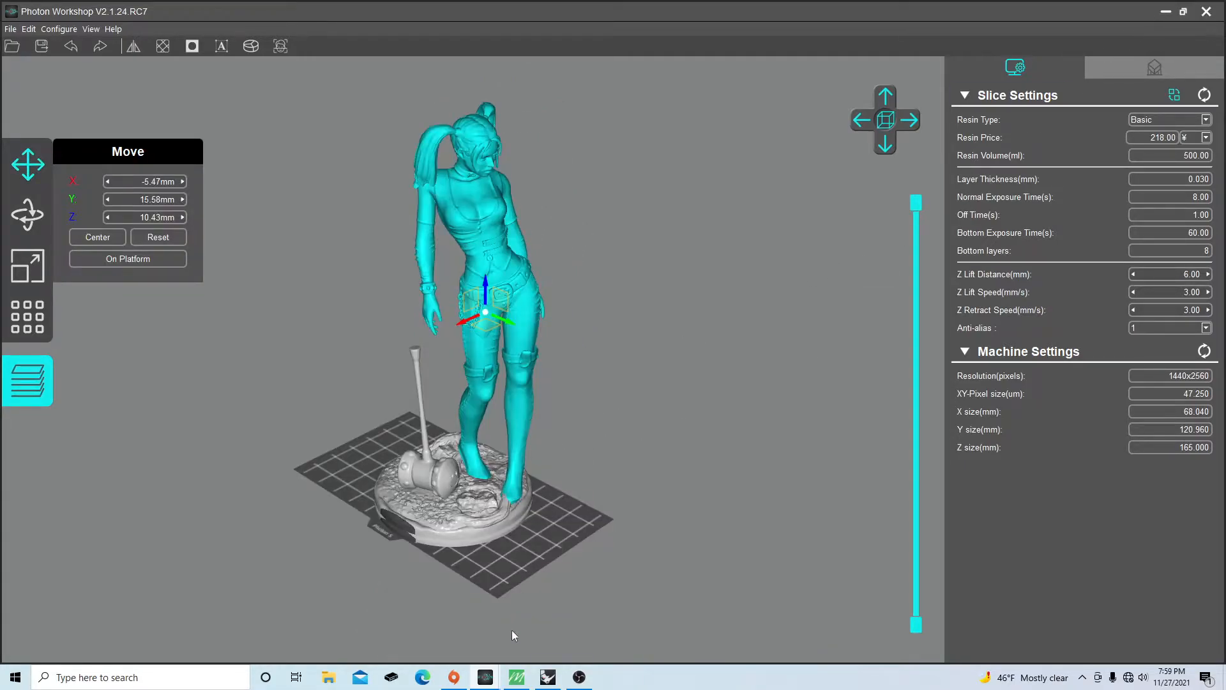
Switch to Rhinoceros and examine the supported figurine, from the upper body down to the supports and square print base.
left_click(549, 677)
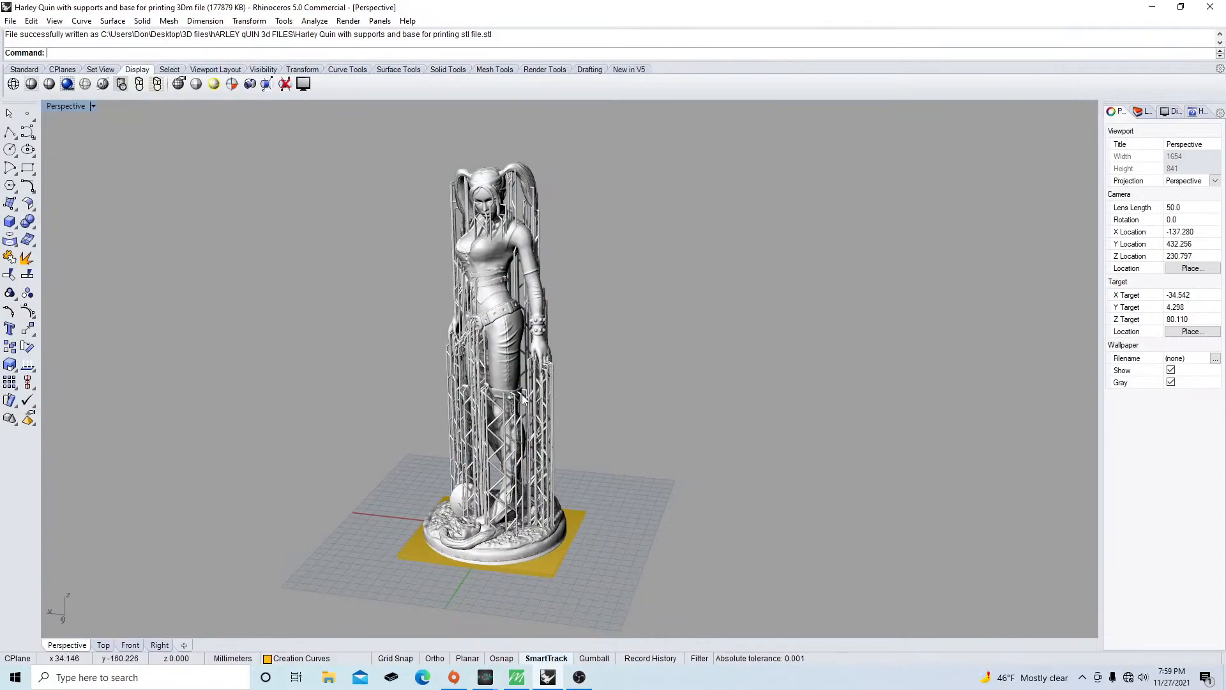
right_click_drag(503, 329, 511, 440)
scroll(562, 426, "up", 3)
scroll(562, 428, "down", 6)
scroll(503, 364, "up", 3)
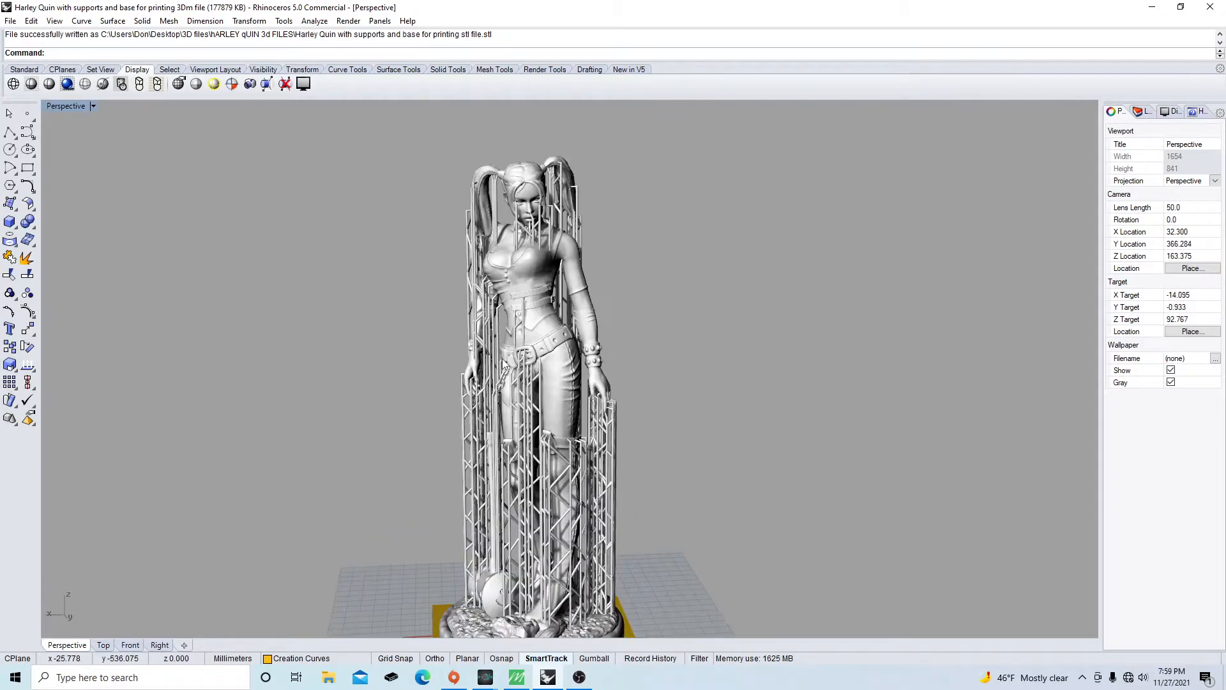
scroll(504, 364, "down", 4)
right_click_drag(511, 377, 547, 440)
scroll(507, 318, "up", 5)
scroll(507, 317, "down", 3)
scroll(545, 565, "up", 5)
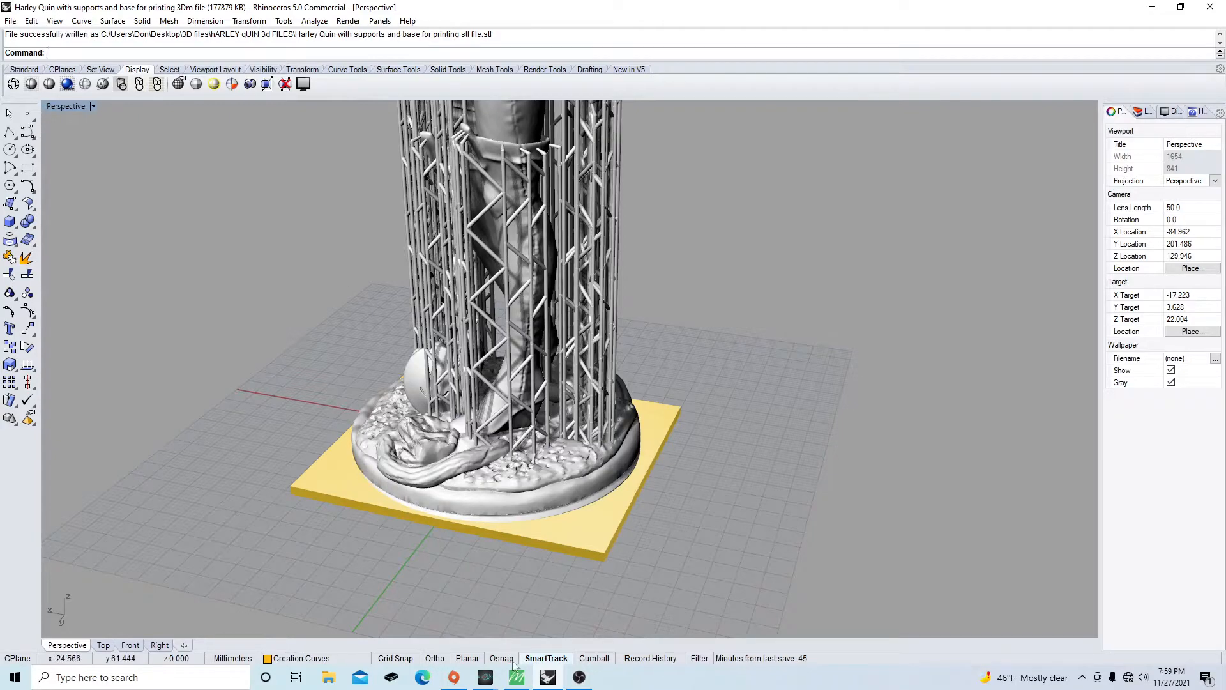
Switch to Matrix and examine the same supported figurine and its print base.
left_click(520, 679)
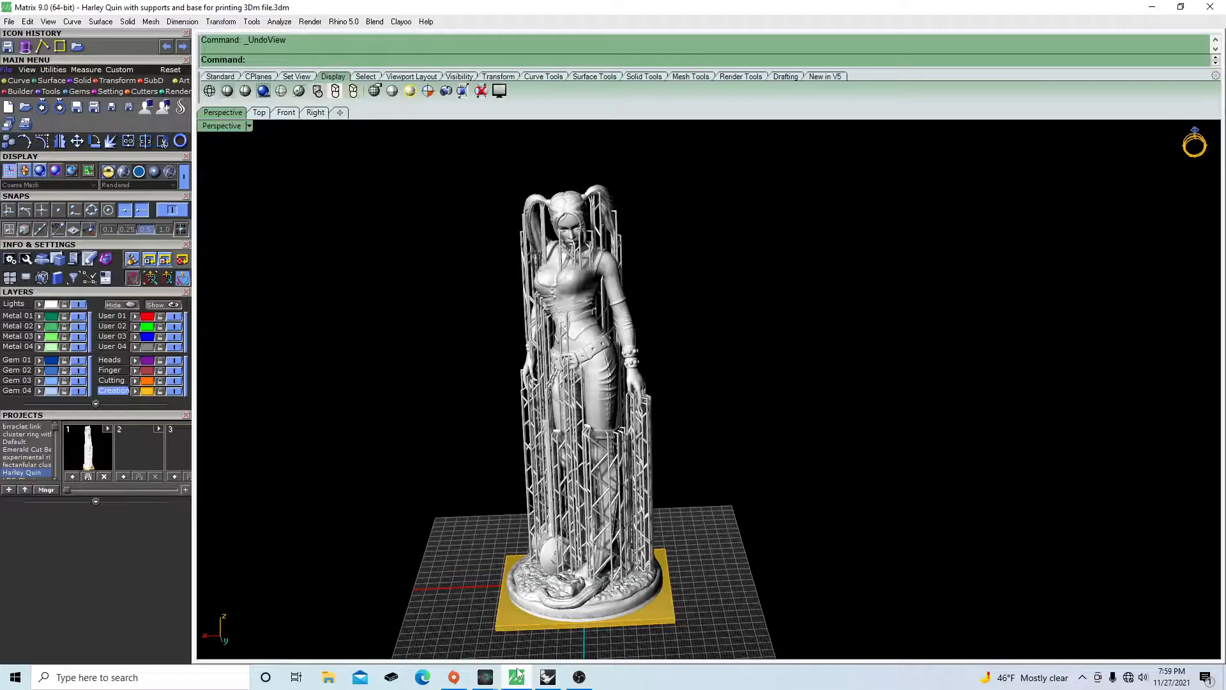
scroll(593, 407, "down", 4)
scroll(615, 567, "up", 6)
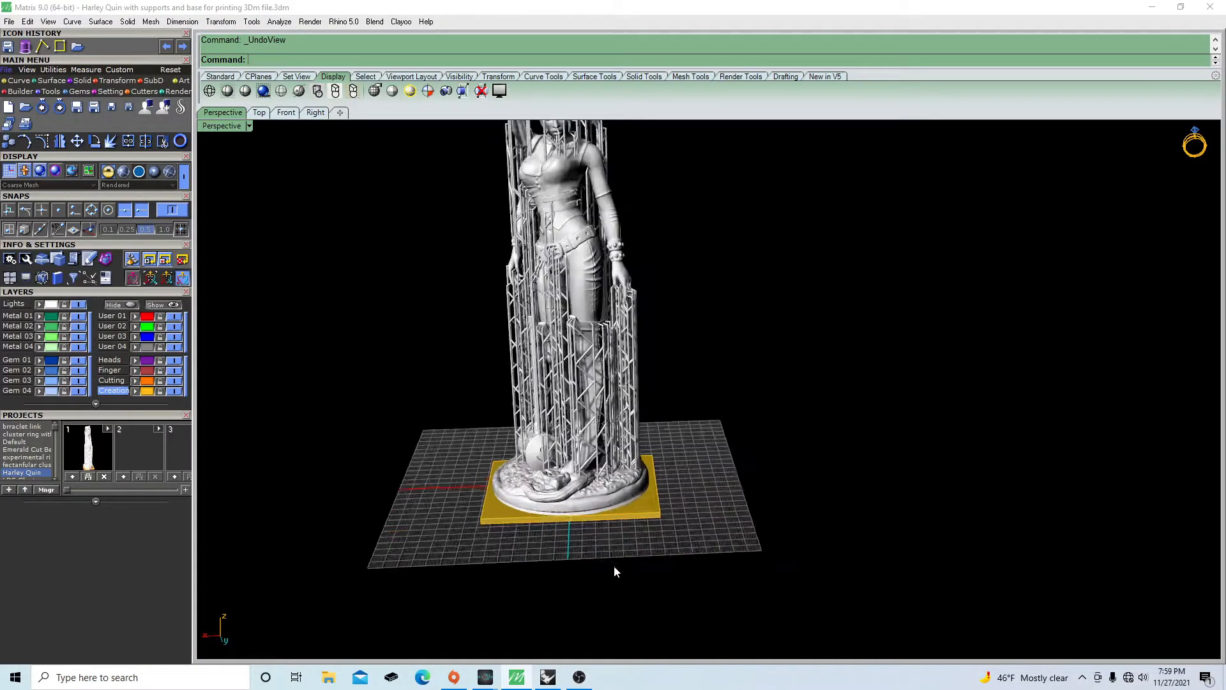
right_click_drag(606, 549, 623, 515)
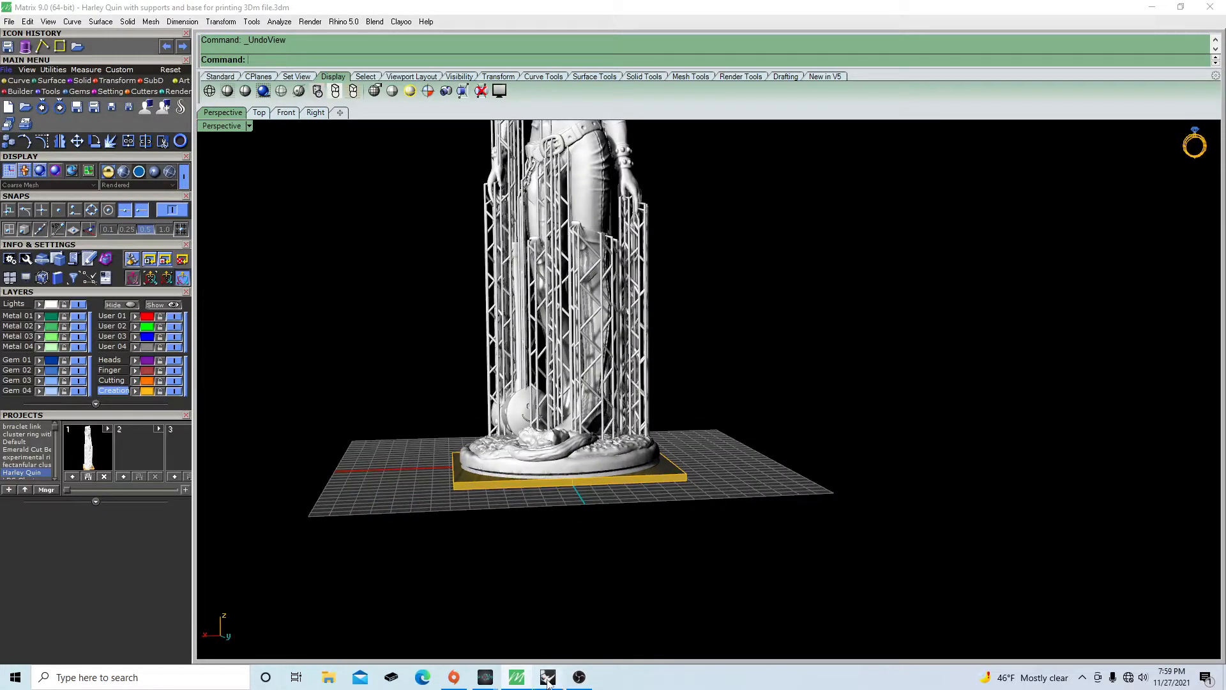
scroll(585, 582, "down", 3)
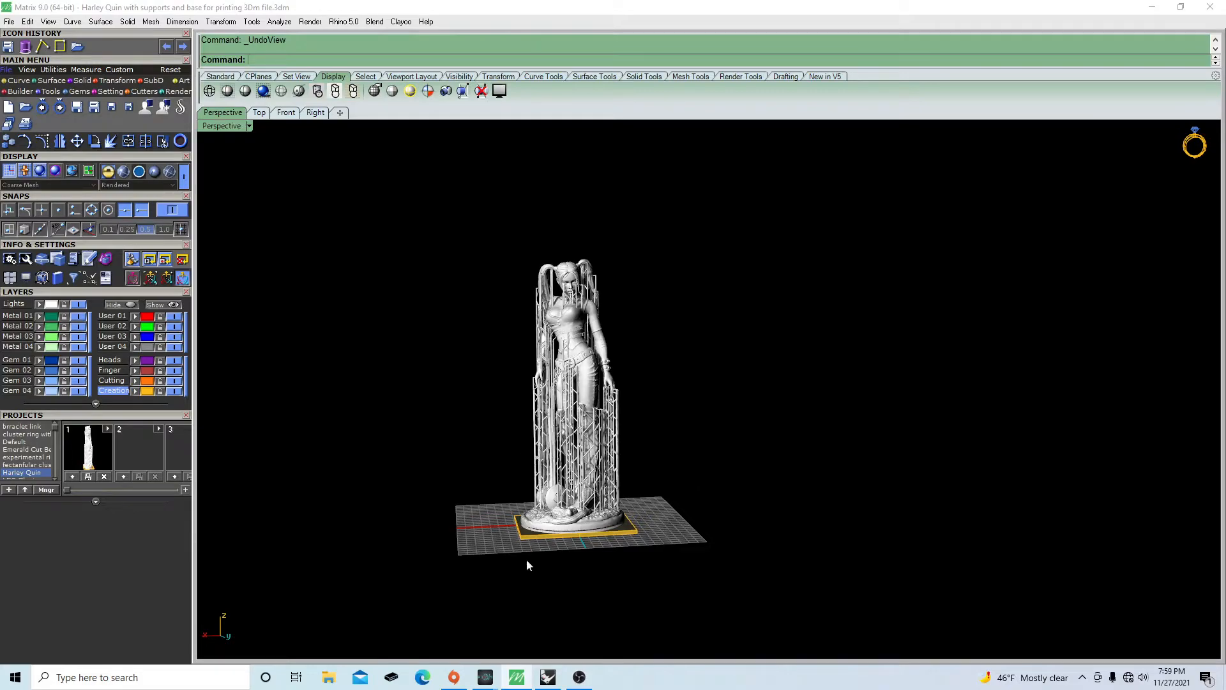
Compare the supported figurine between Rhinoceros and Matrix, viewing the whole model in each.
left_click(548, 679)
scroll(567, 548, "down", 8)
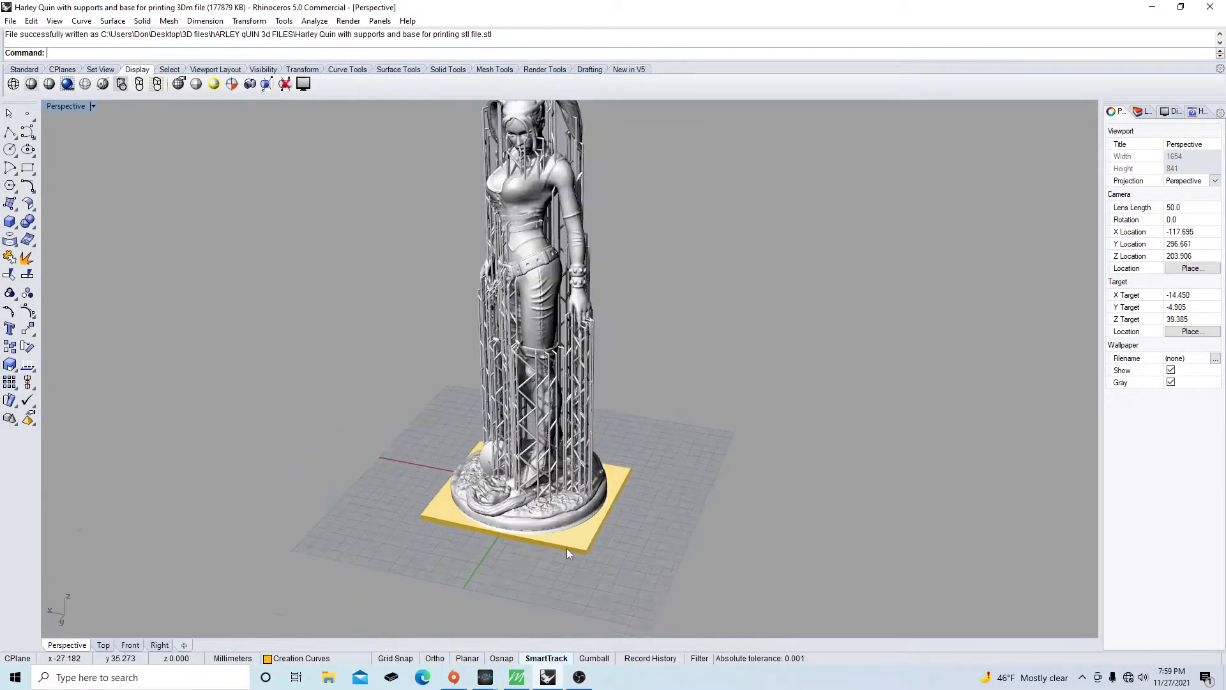
right_click_drag(613, 526, 588, 556)
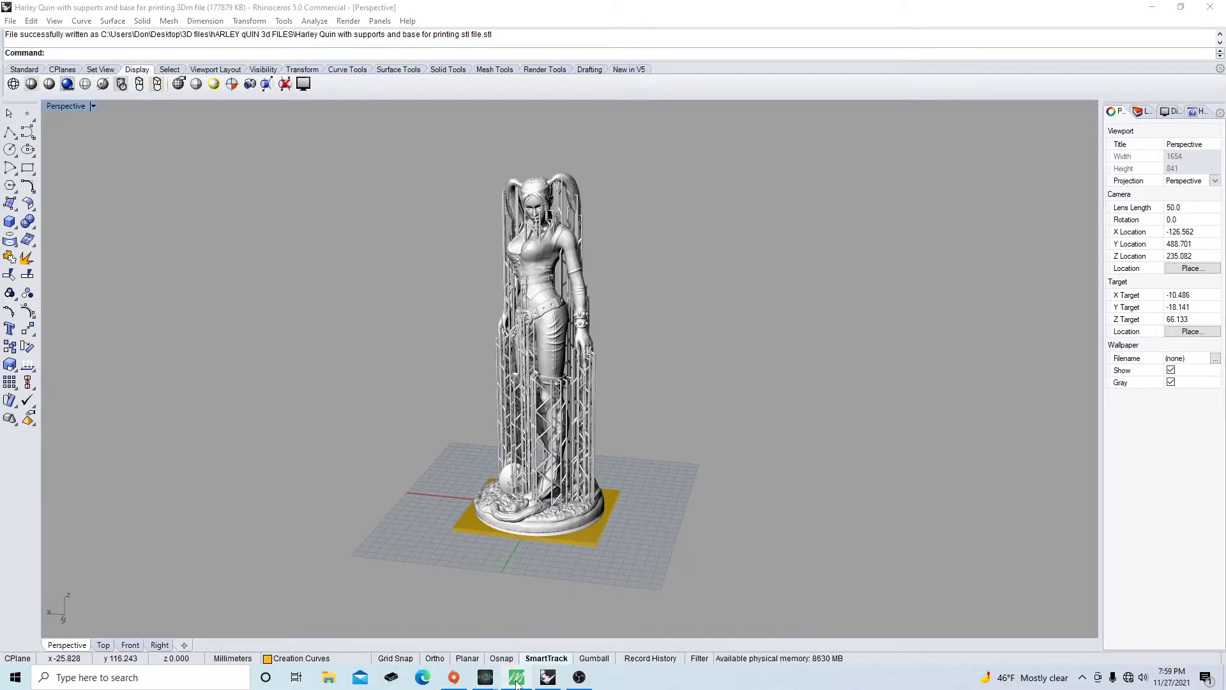
left_click(517, 679)
scroll(578, 419, "up", 8)
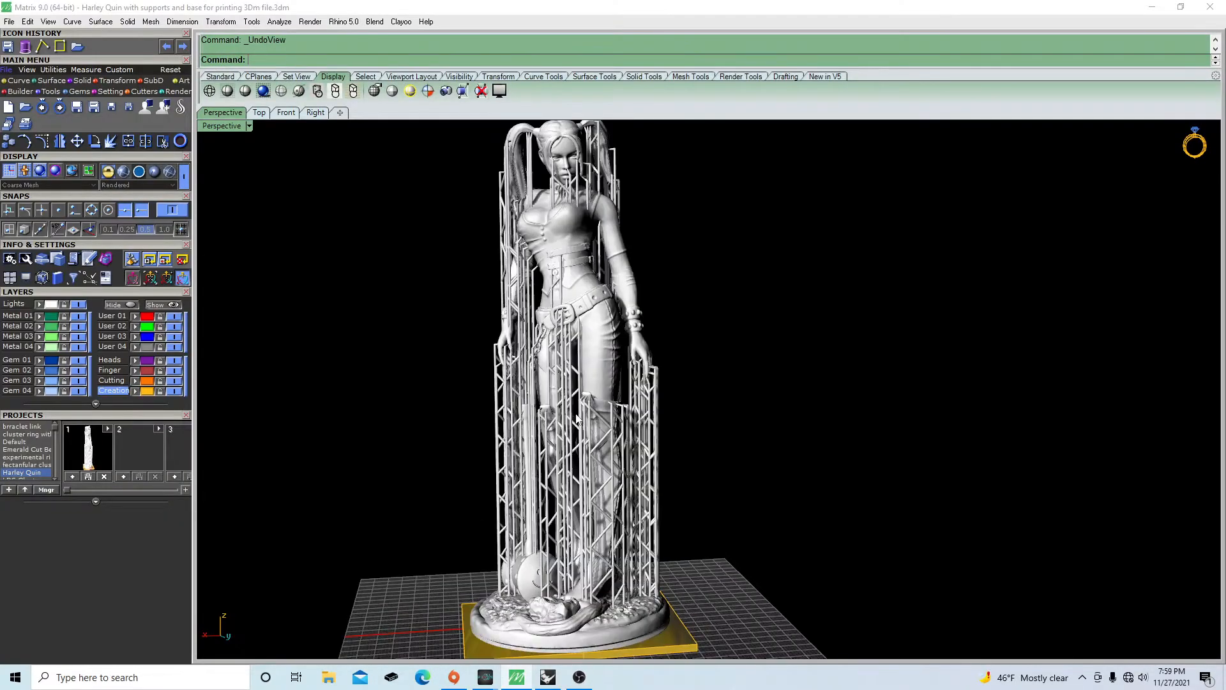
scroll(578, 420, "down", 6)
right_click_drag(598, 441, 545, 465)
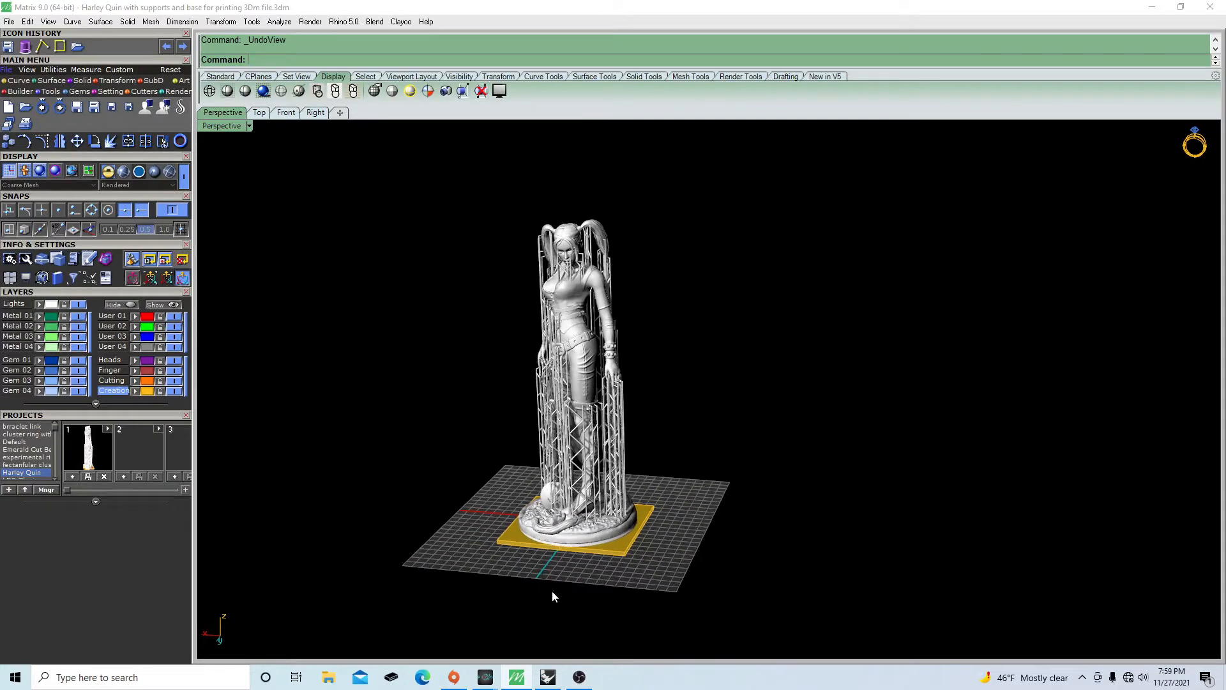
left_click(548, 680)
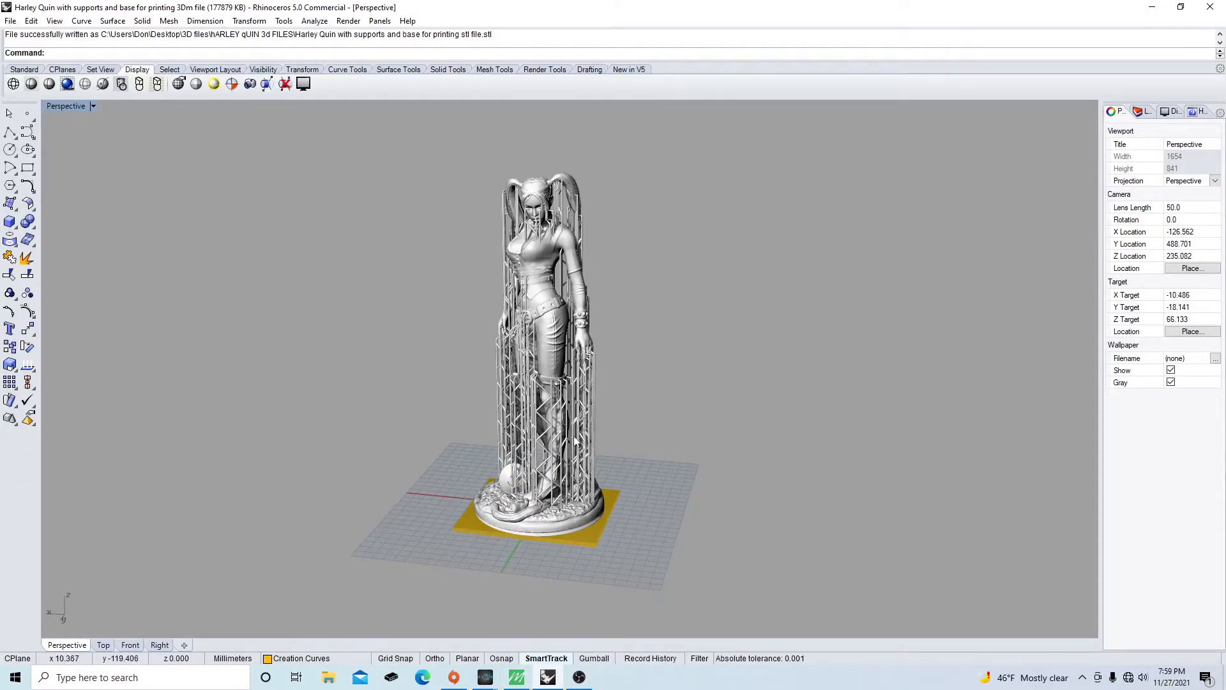
Switch back to the supported figurine in Photon Workshop and preview its layers from full height down to chest level.
mouse_move(487, 676)
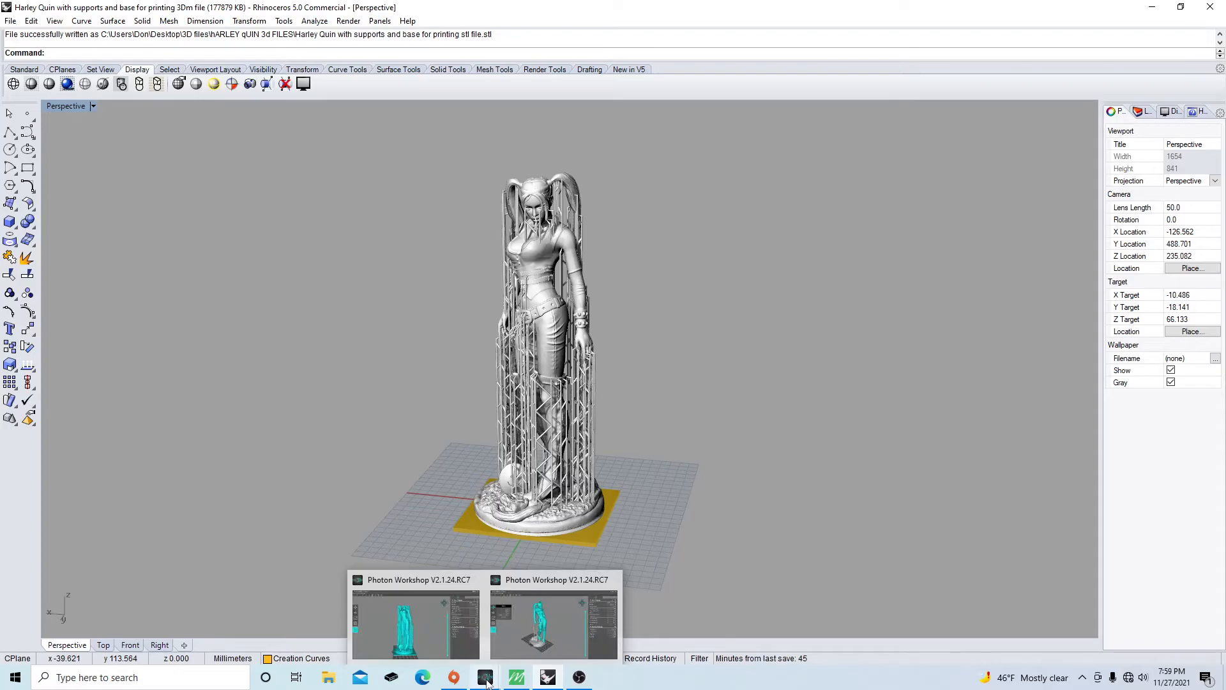
left_click(530, 623)
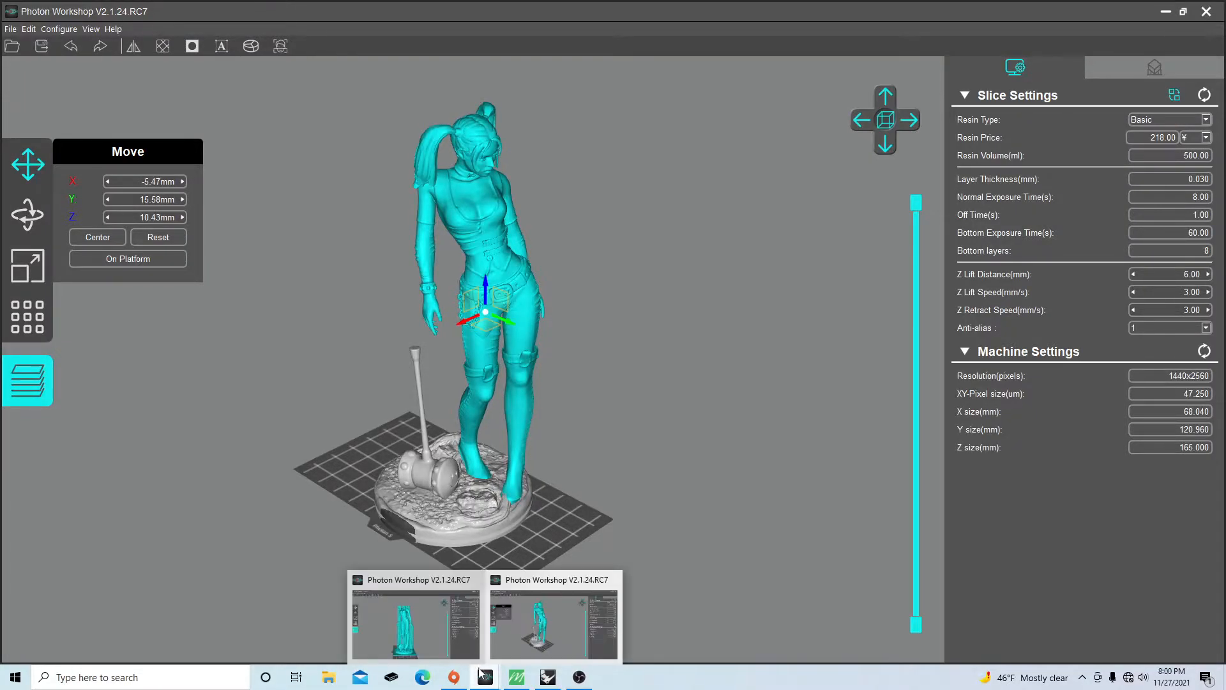
left_click(432, 618)
left_click_drag(566, 478, 622, 487)
left_click_drag(918, 245, 912, 207)
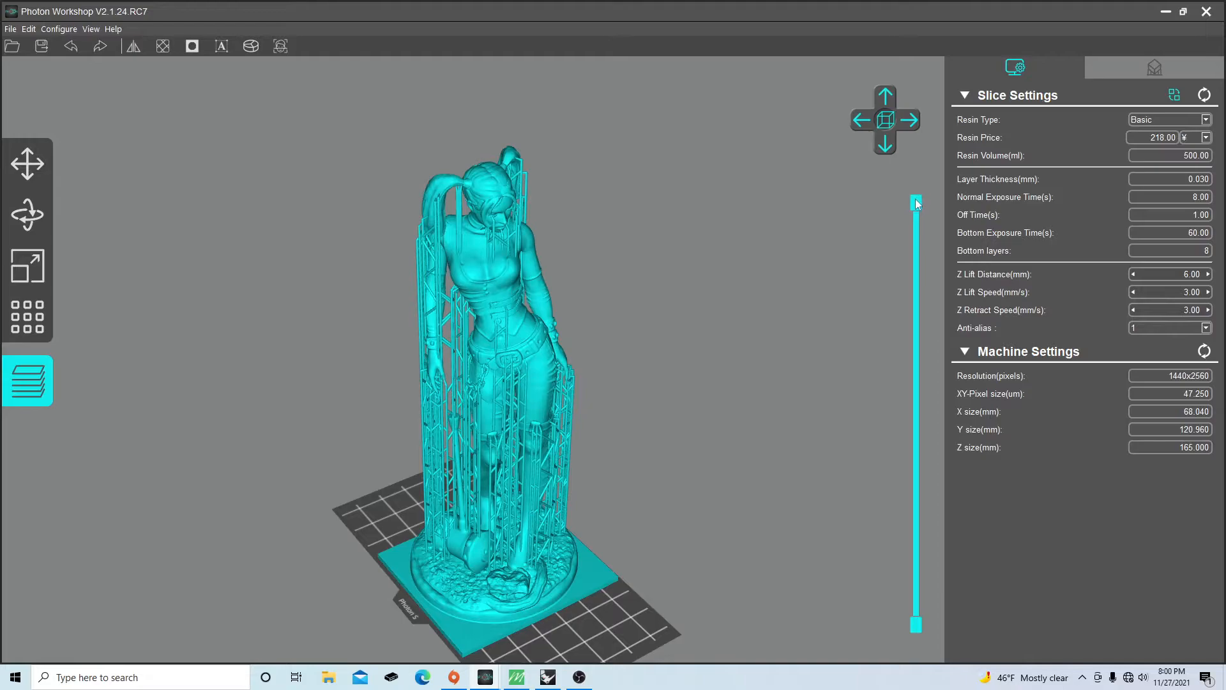
left_click_drag(916, 208, 915, 276)
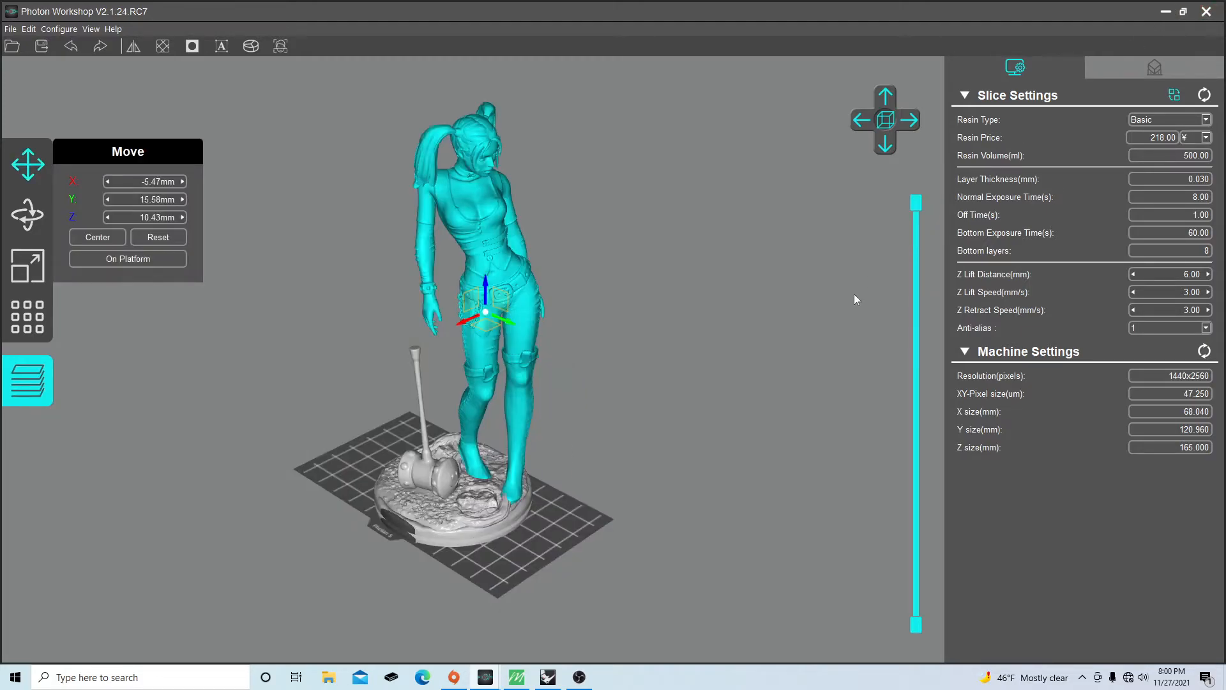
Compare the unsupported figurine with the supported one in Photon Workshop, restoring the supported model's layer preview to full height.
left_click(707, 401)
left_click_drag(706, 400, 625, 410)
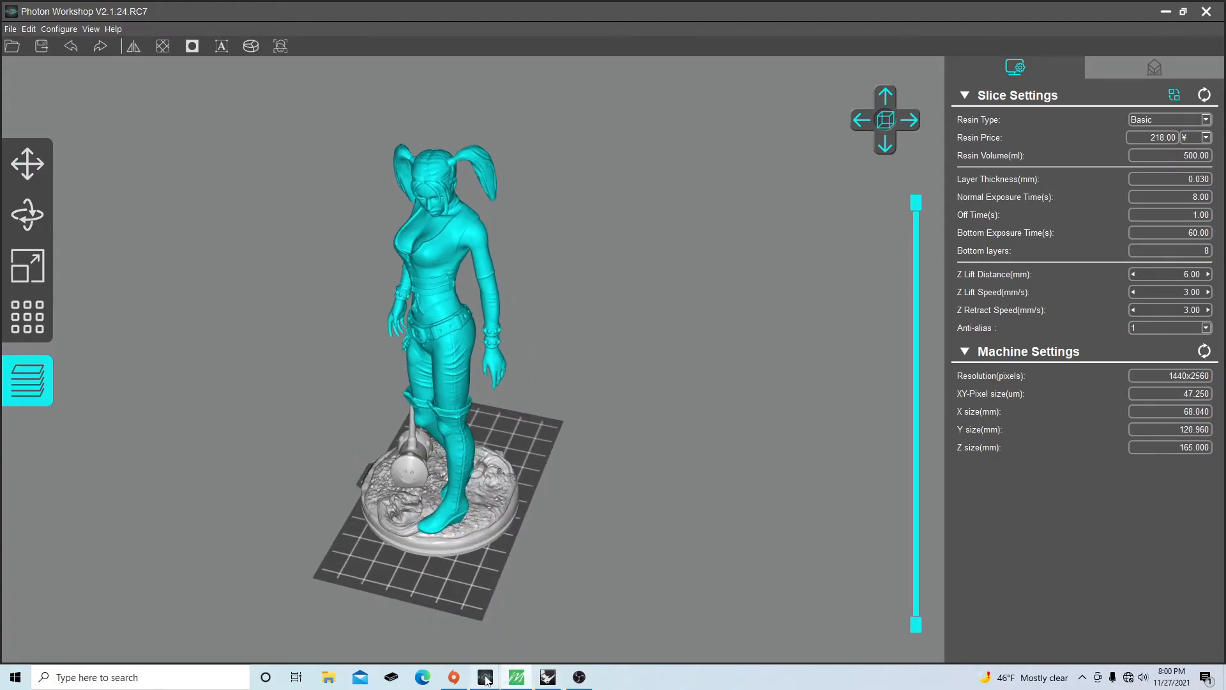
mouse_move(489, 679)
left_click(422, 631)
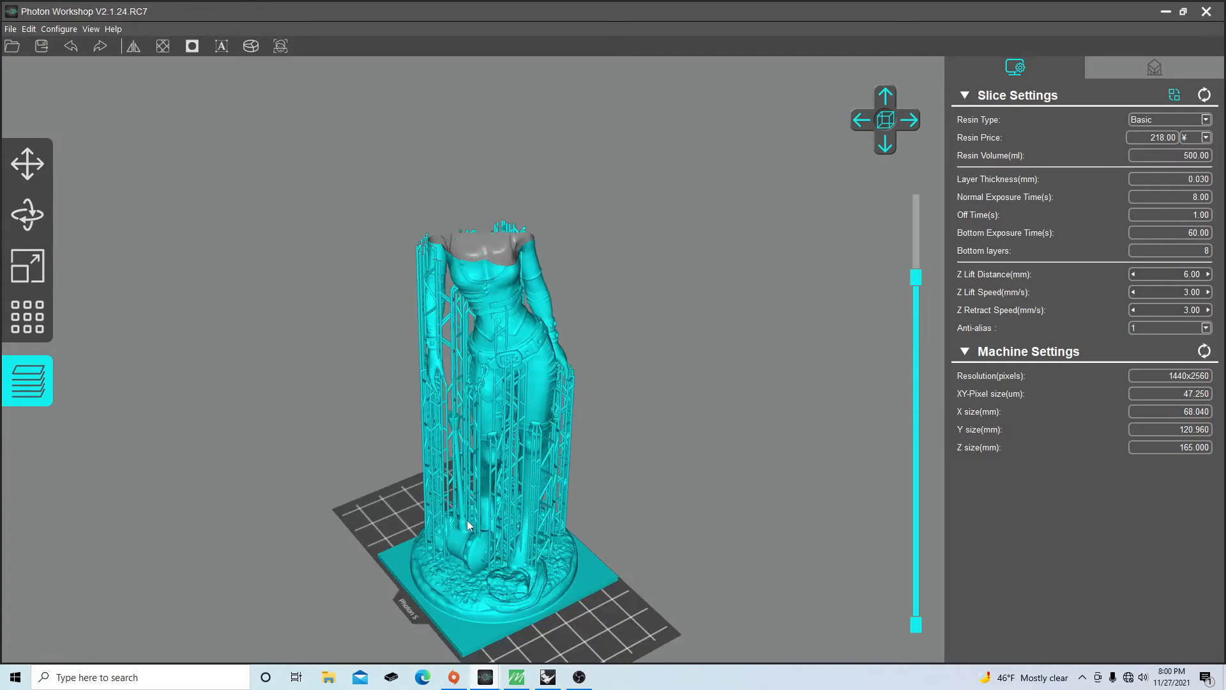
left_click_drag(917, 279, 922, 186)
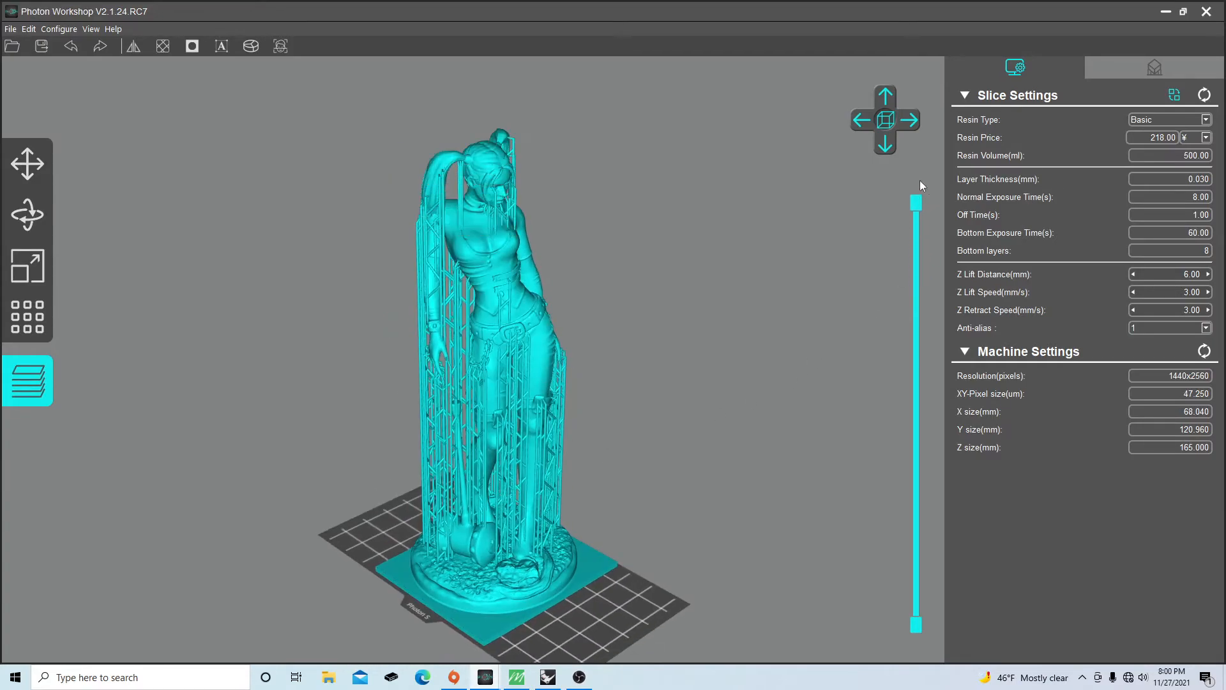
left_click_drag(644, 369, 544, 470)
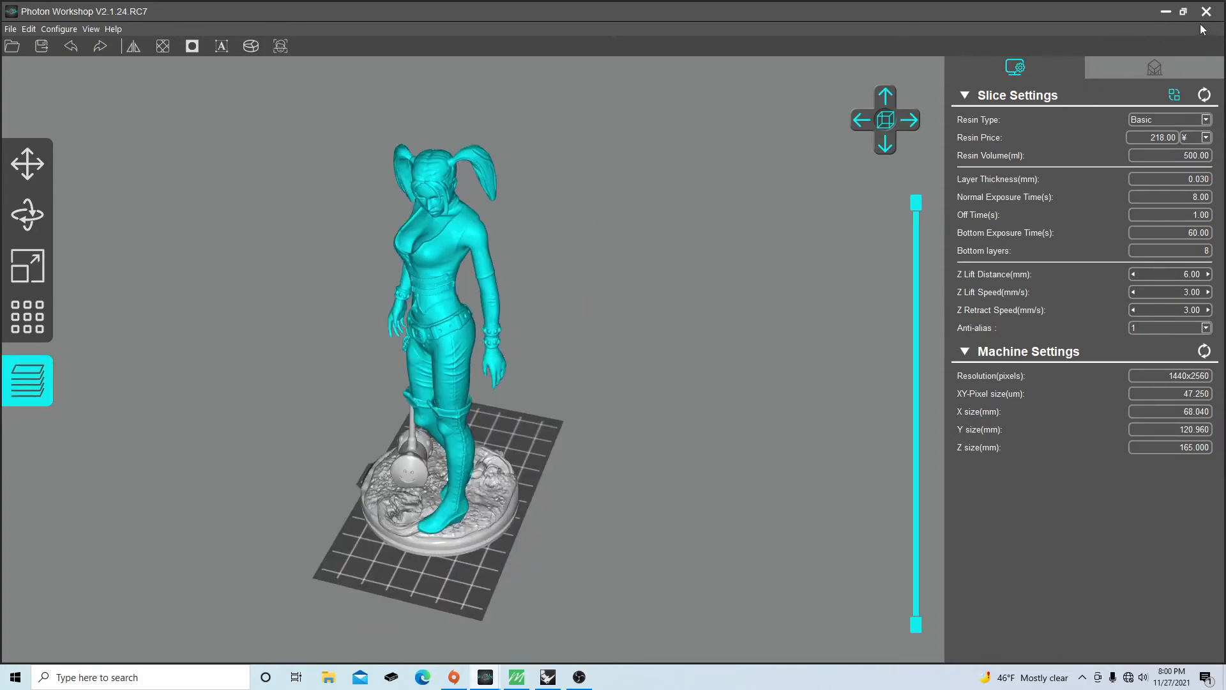
Minimize the Photon Workshop and Matrix windows and open the Harley picture from the desktop in Photos.
left_click(1164, 11)
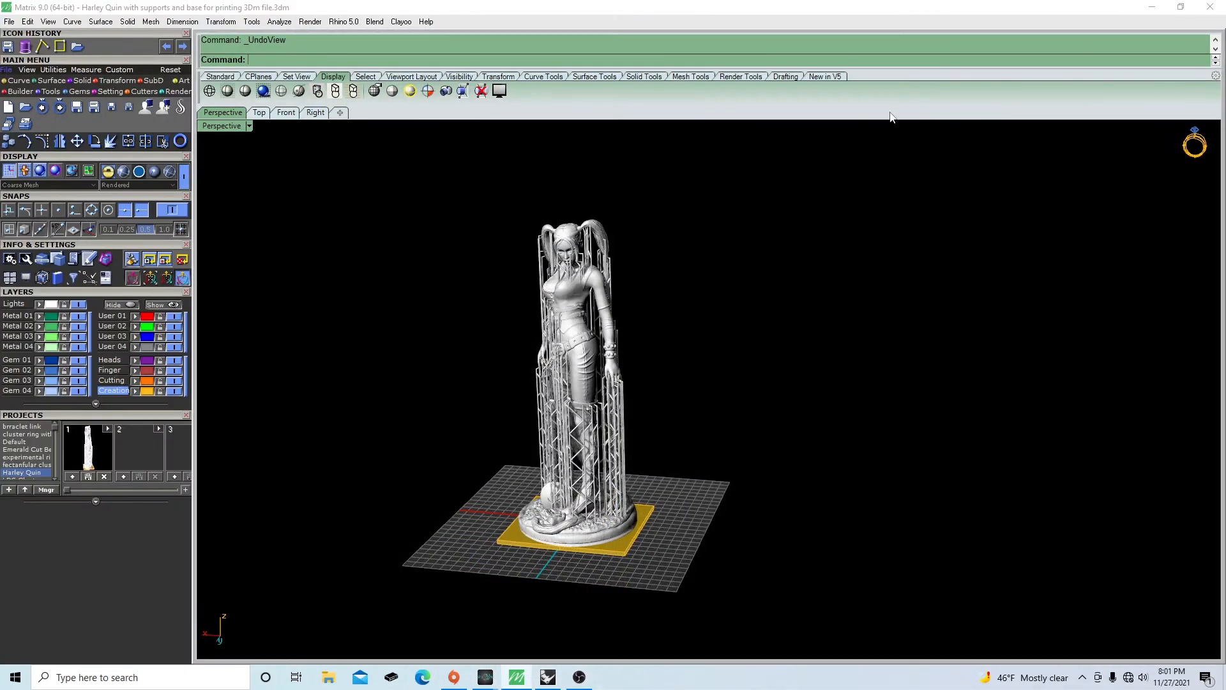
left_click(1151, 7)
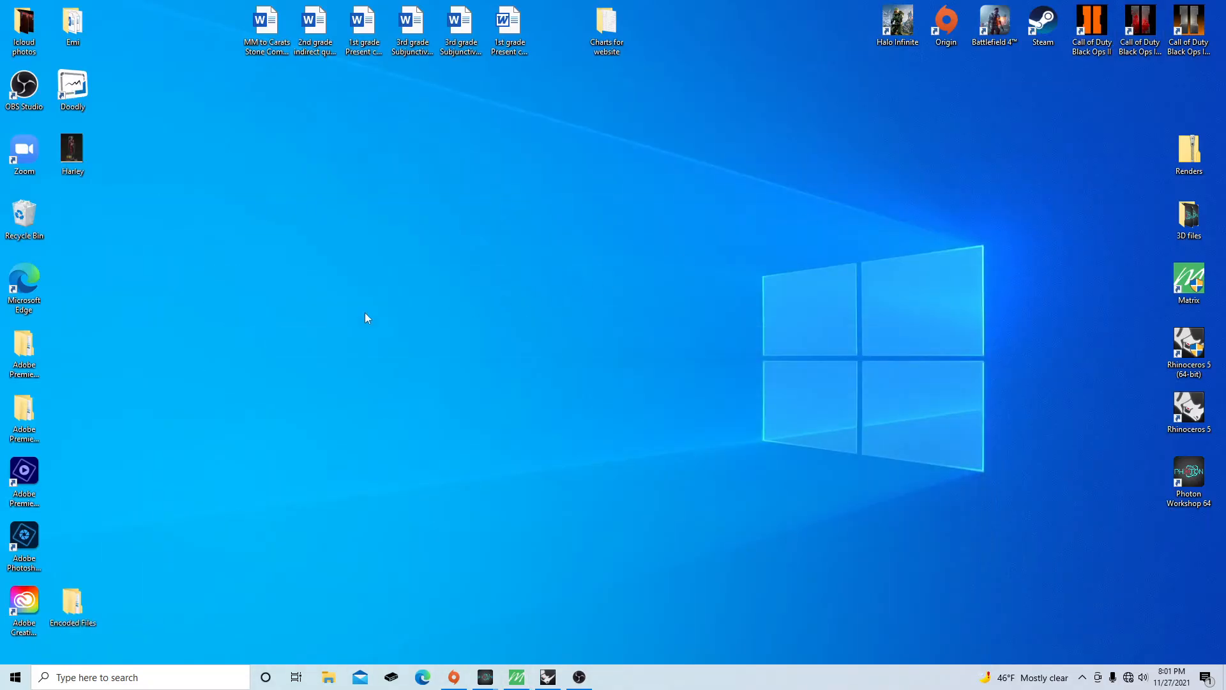
double_click(71, 147)
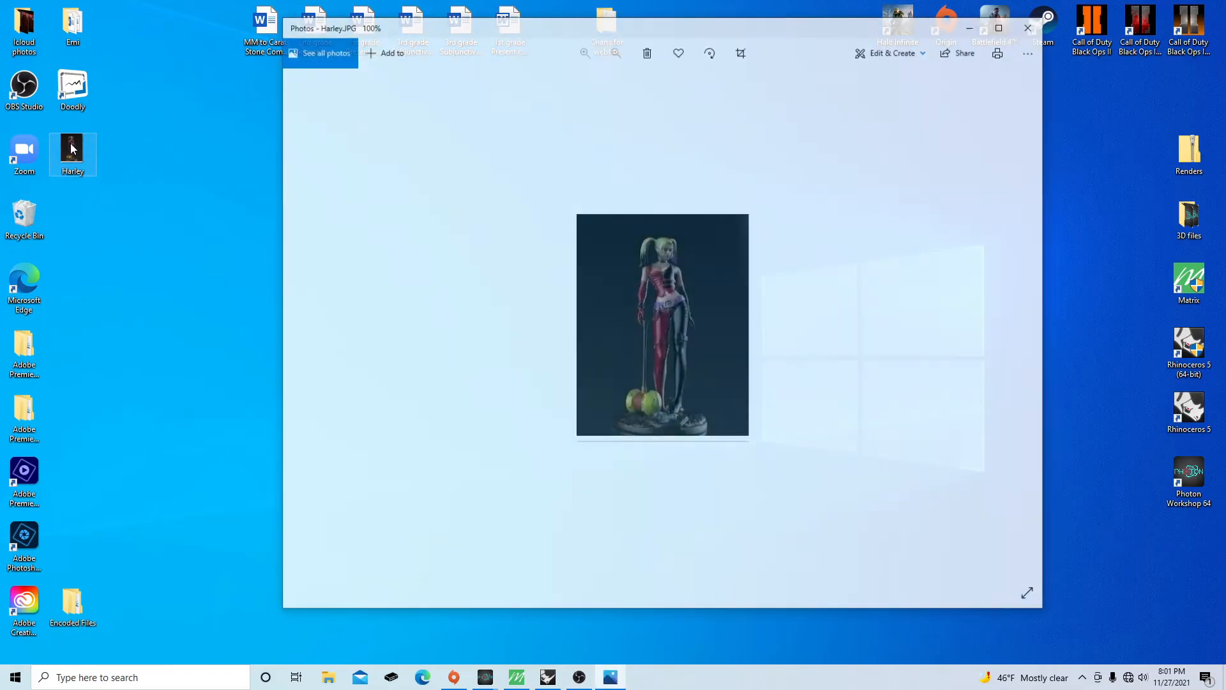